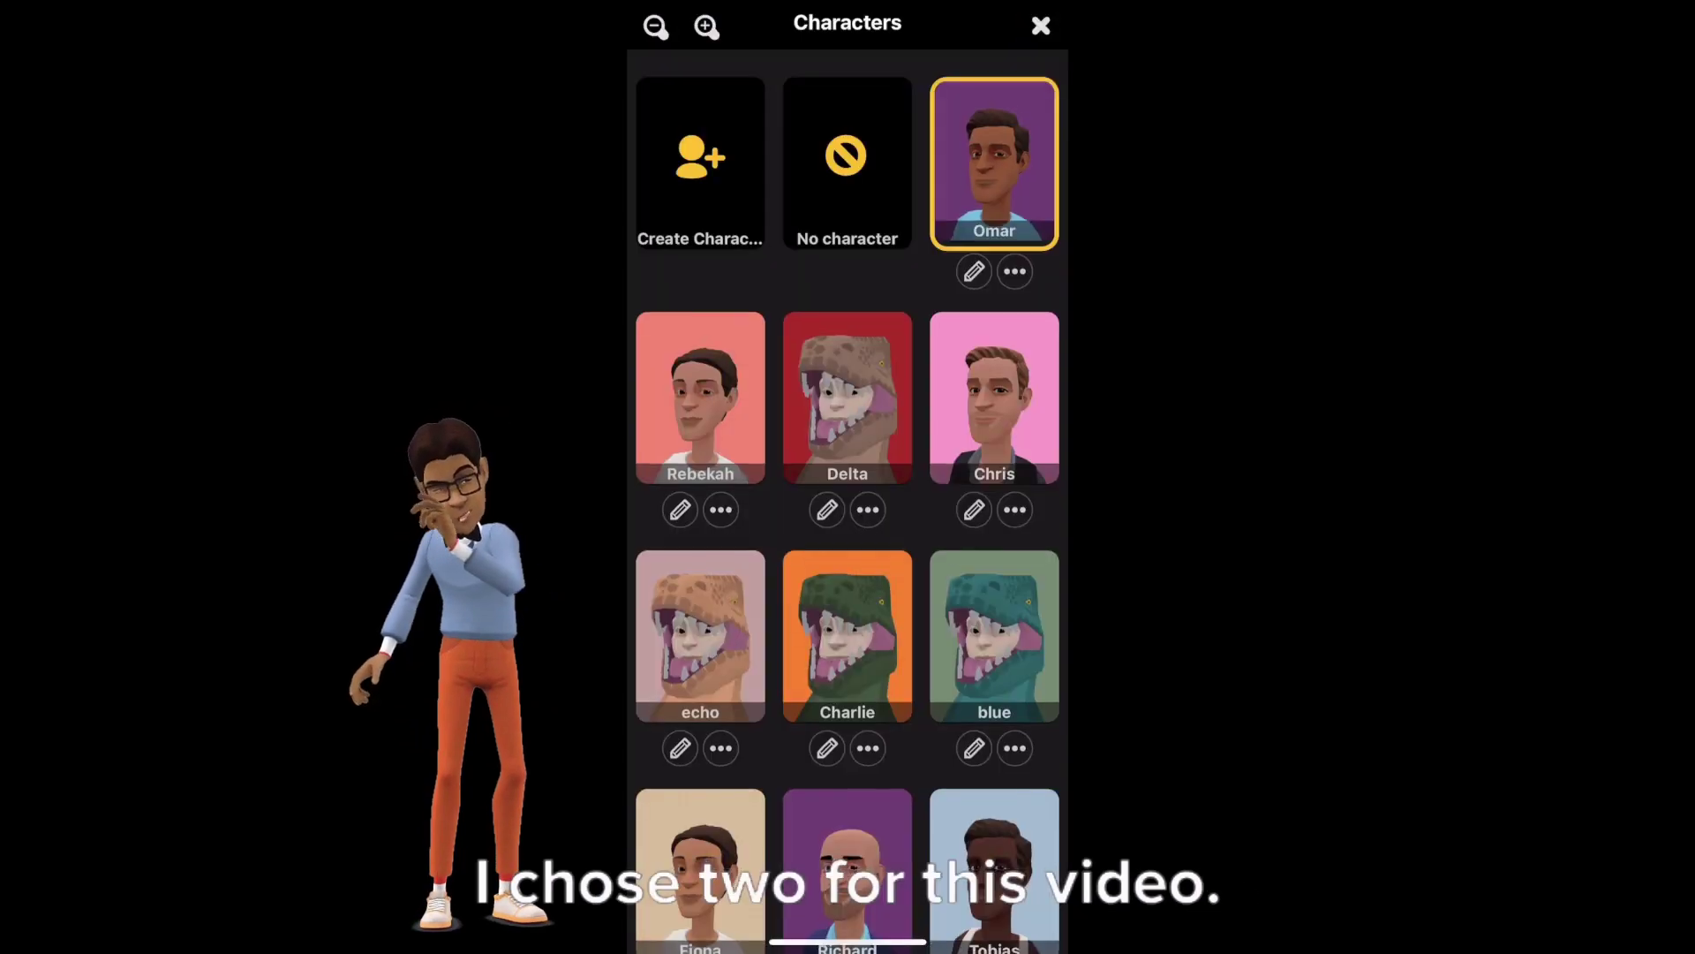
scroll(848, 504, down, 15)
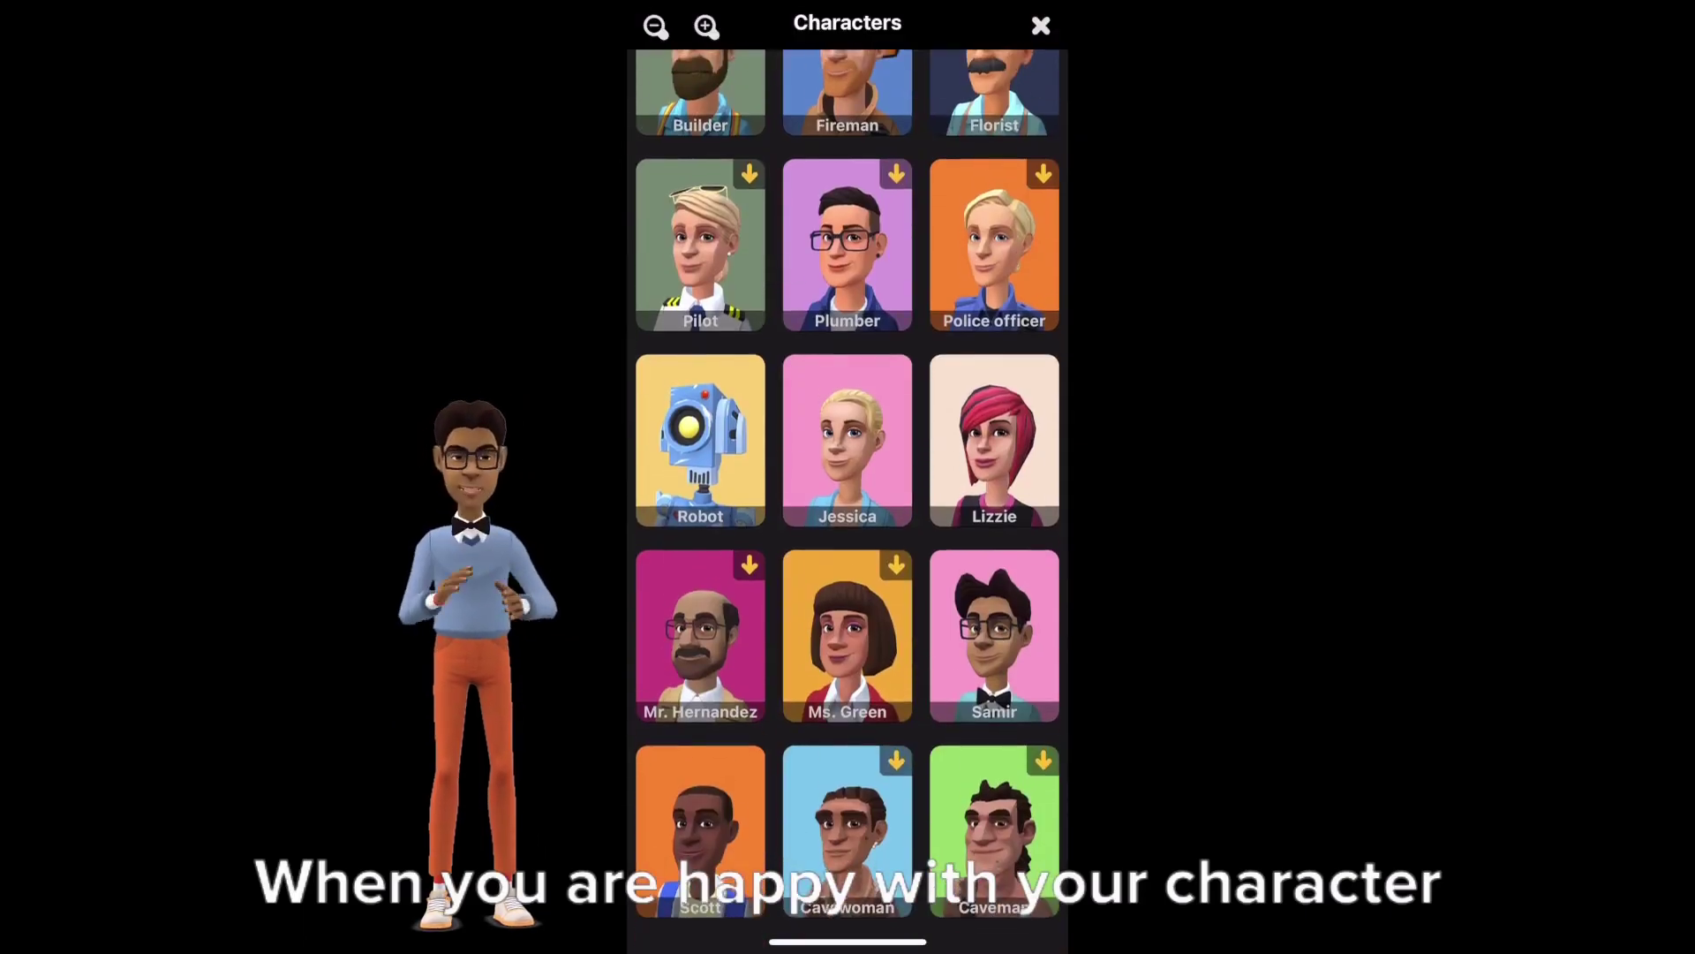
- Open the Characters picker to cast Jessica as the second actor
click(852, 437)
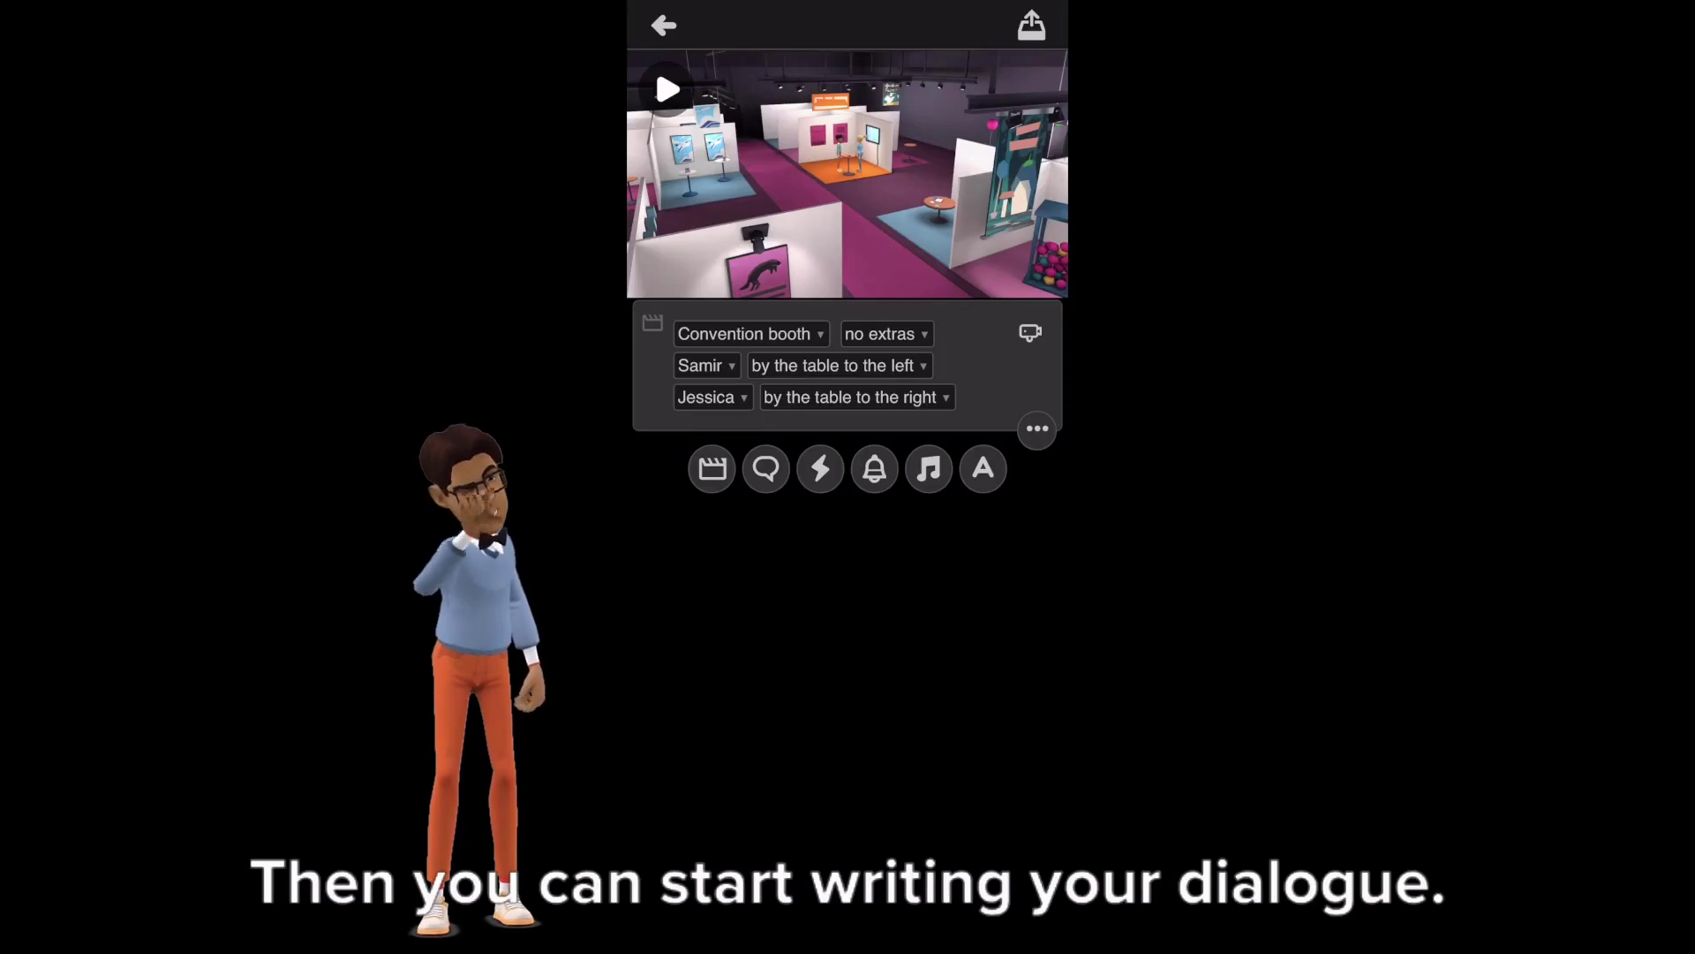
- Add Samir's line 'Welcome to this introduction of how to creat your first video!'
click(766, 467)
click(707, 459)
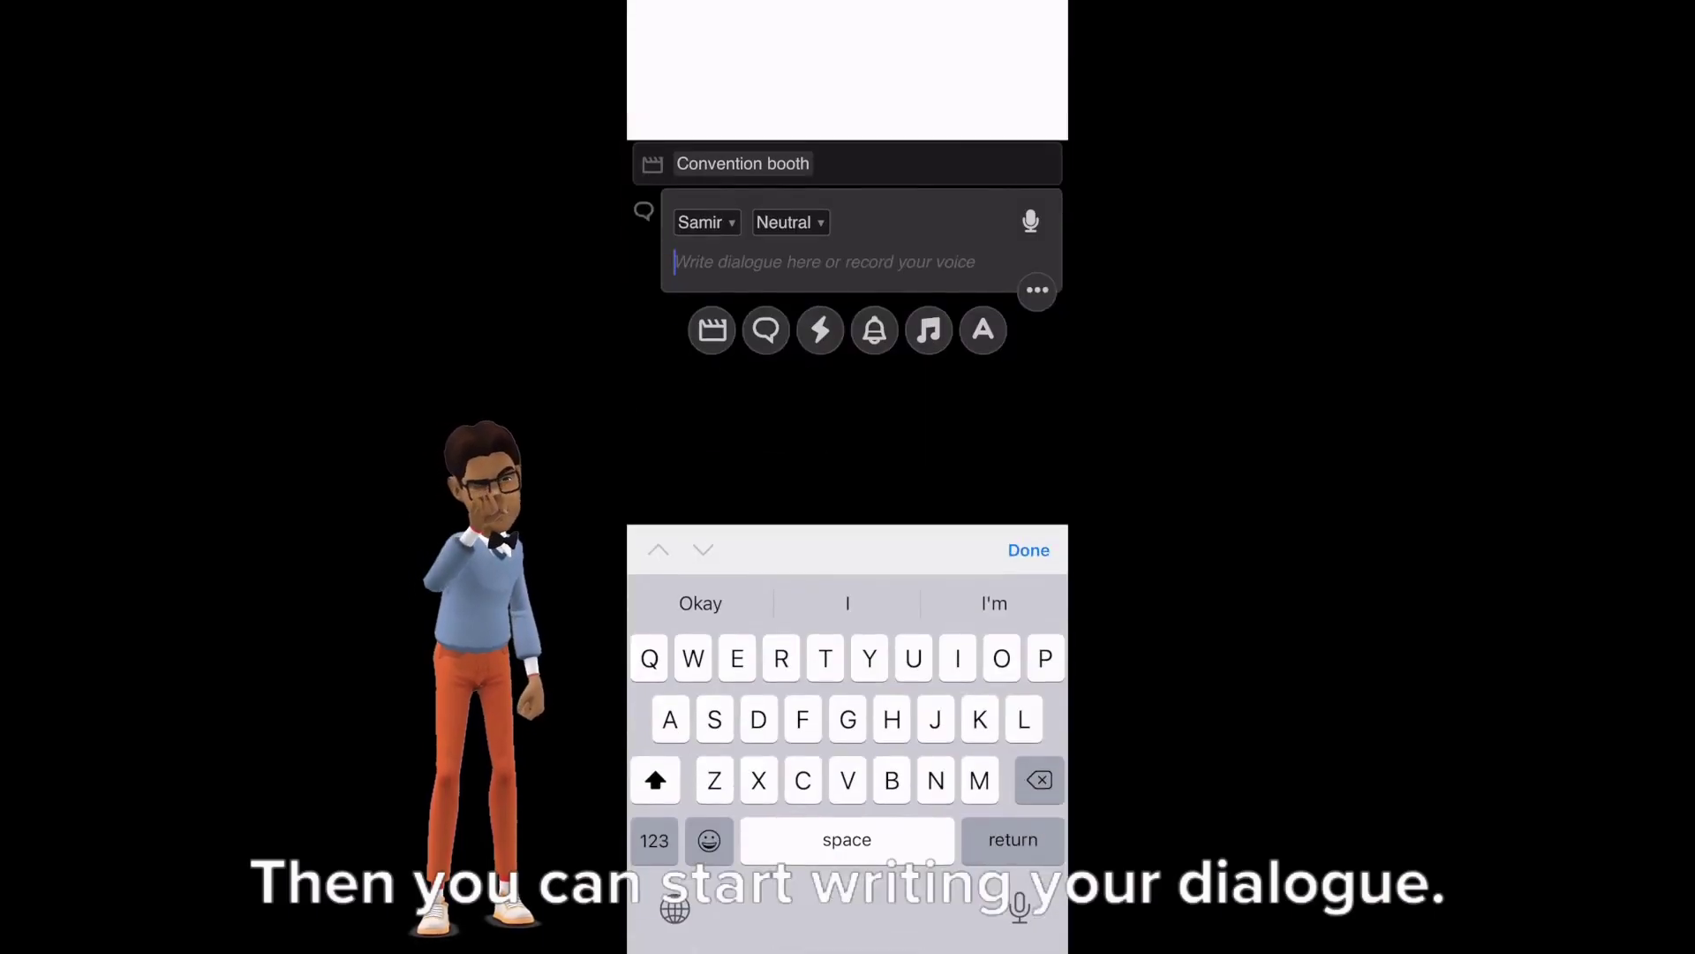
text(Welcome to this intr)
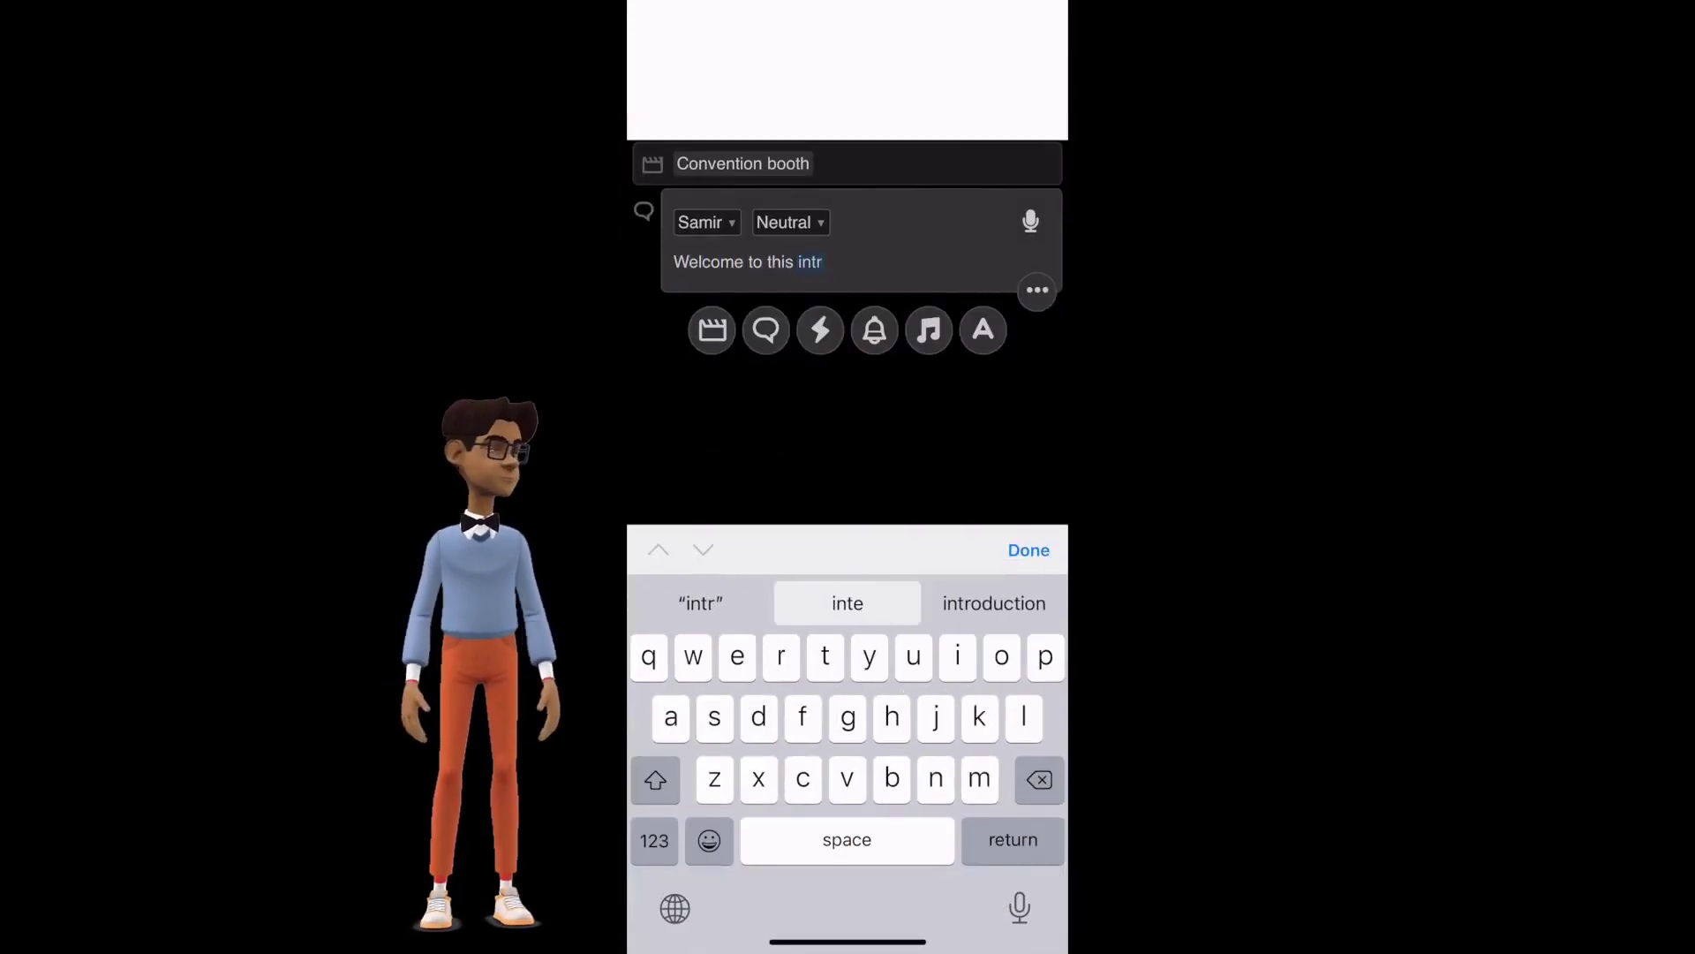
text(to creat your)
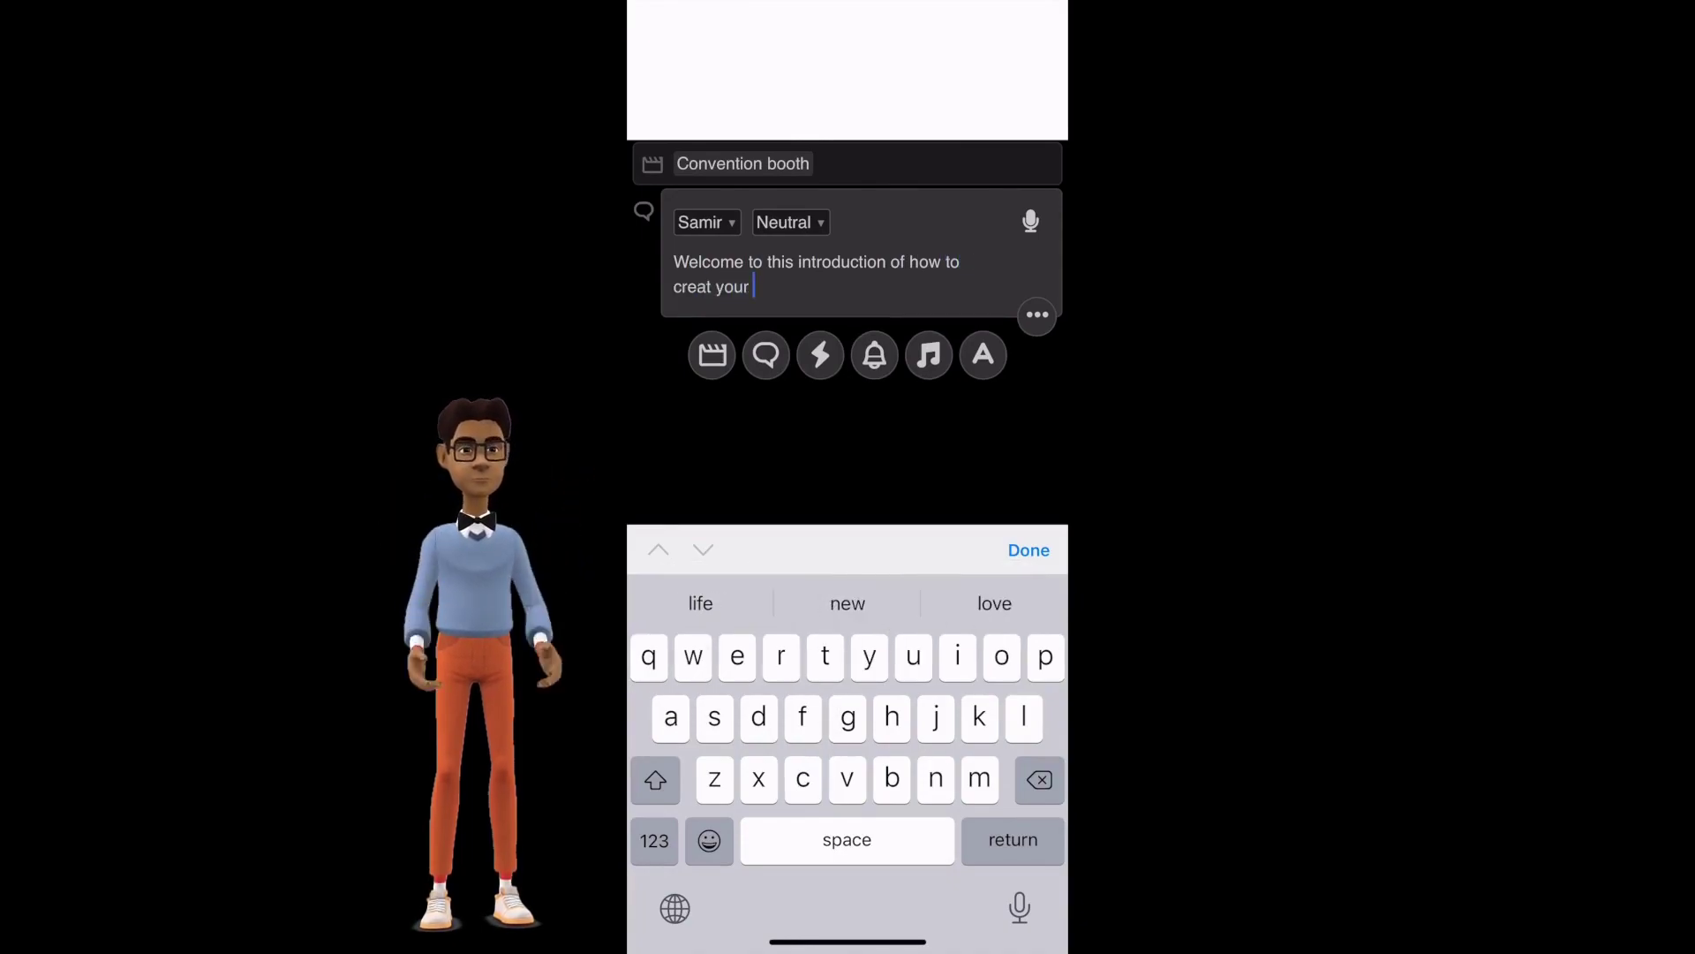
text(!)
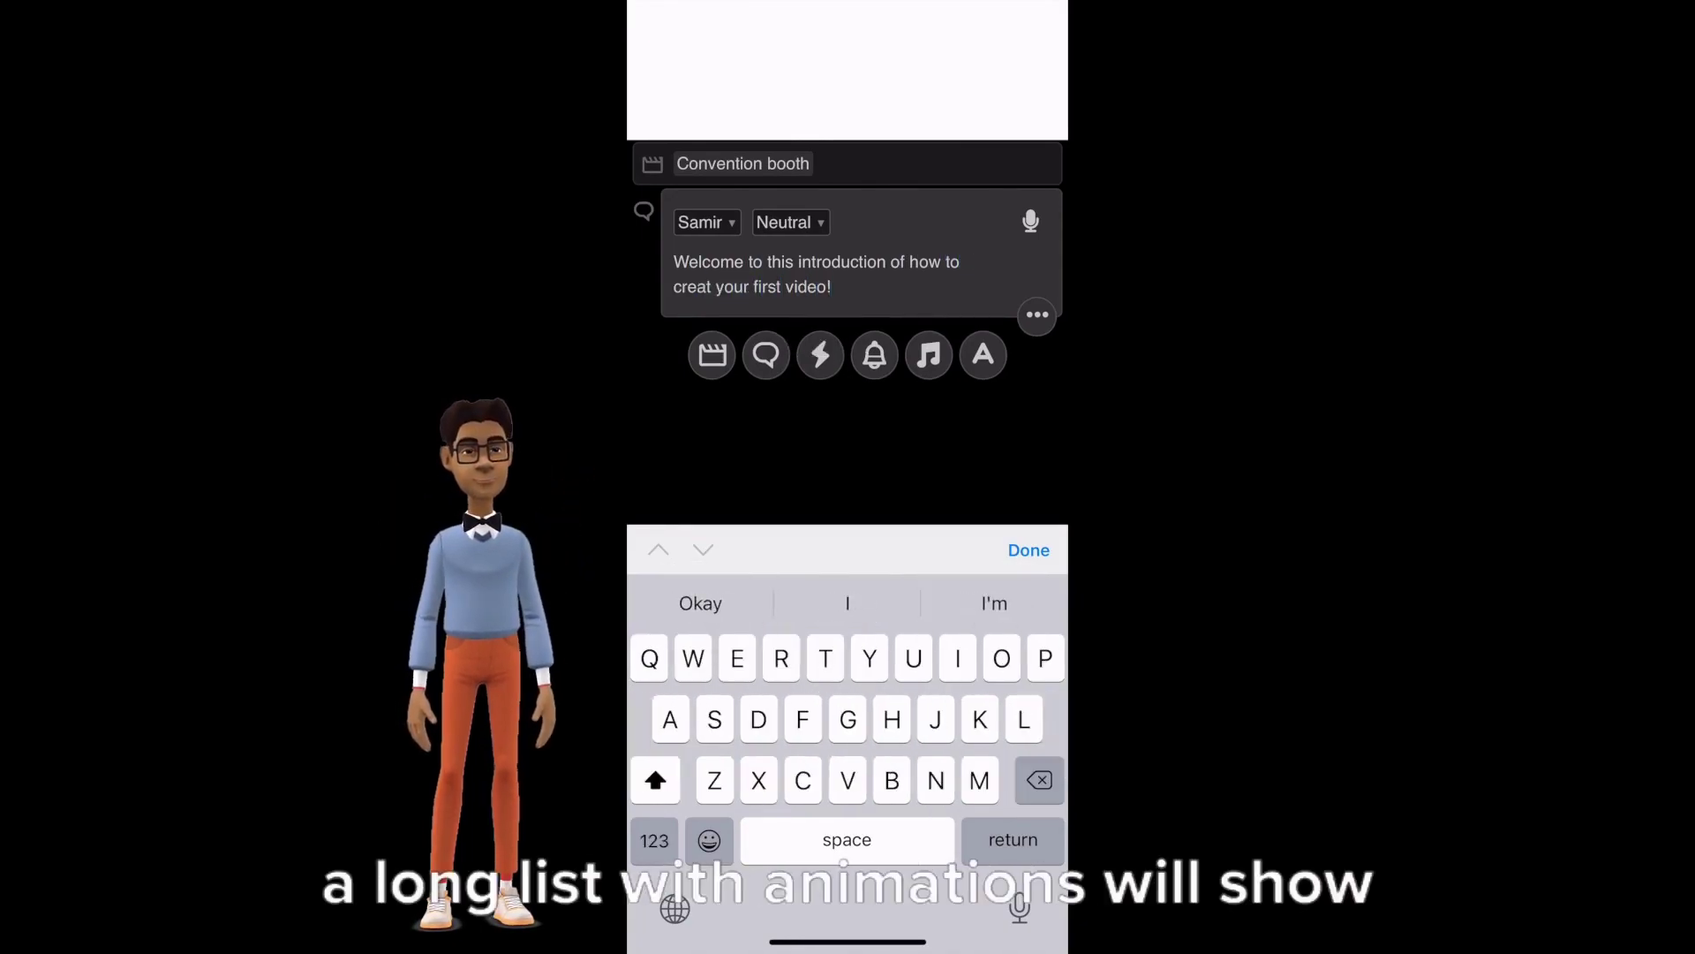
click(1028, 549)
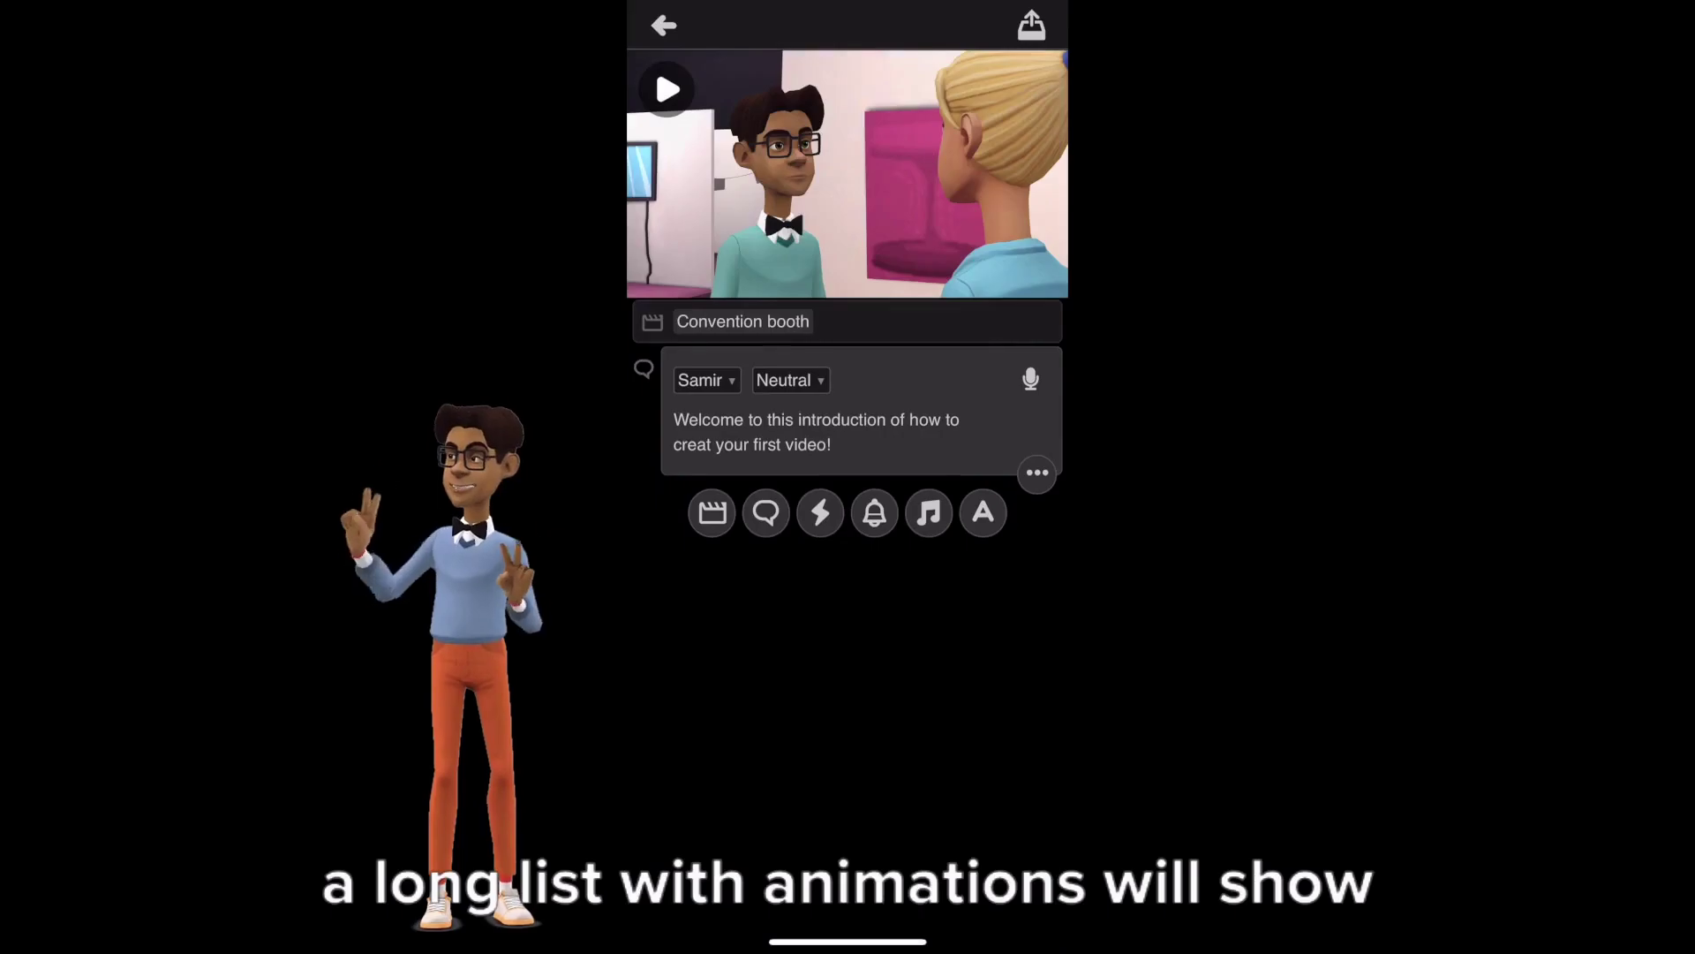
- Pick an emotion for Samir's line, trying Dancing, then start a line for Jessica
click(783, 379)
scroll(865, 464, up, 5)
scroll(865, 464, up, 5)
scroll(864, 464, up, 2)
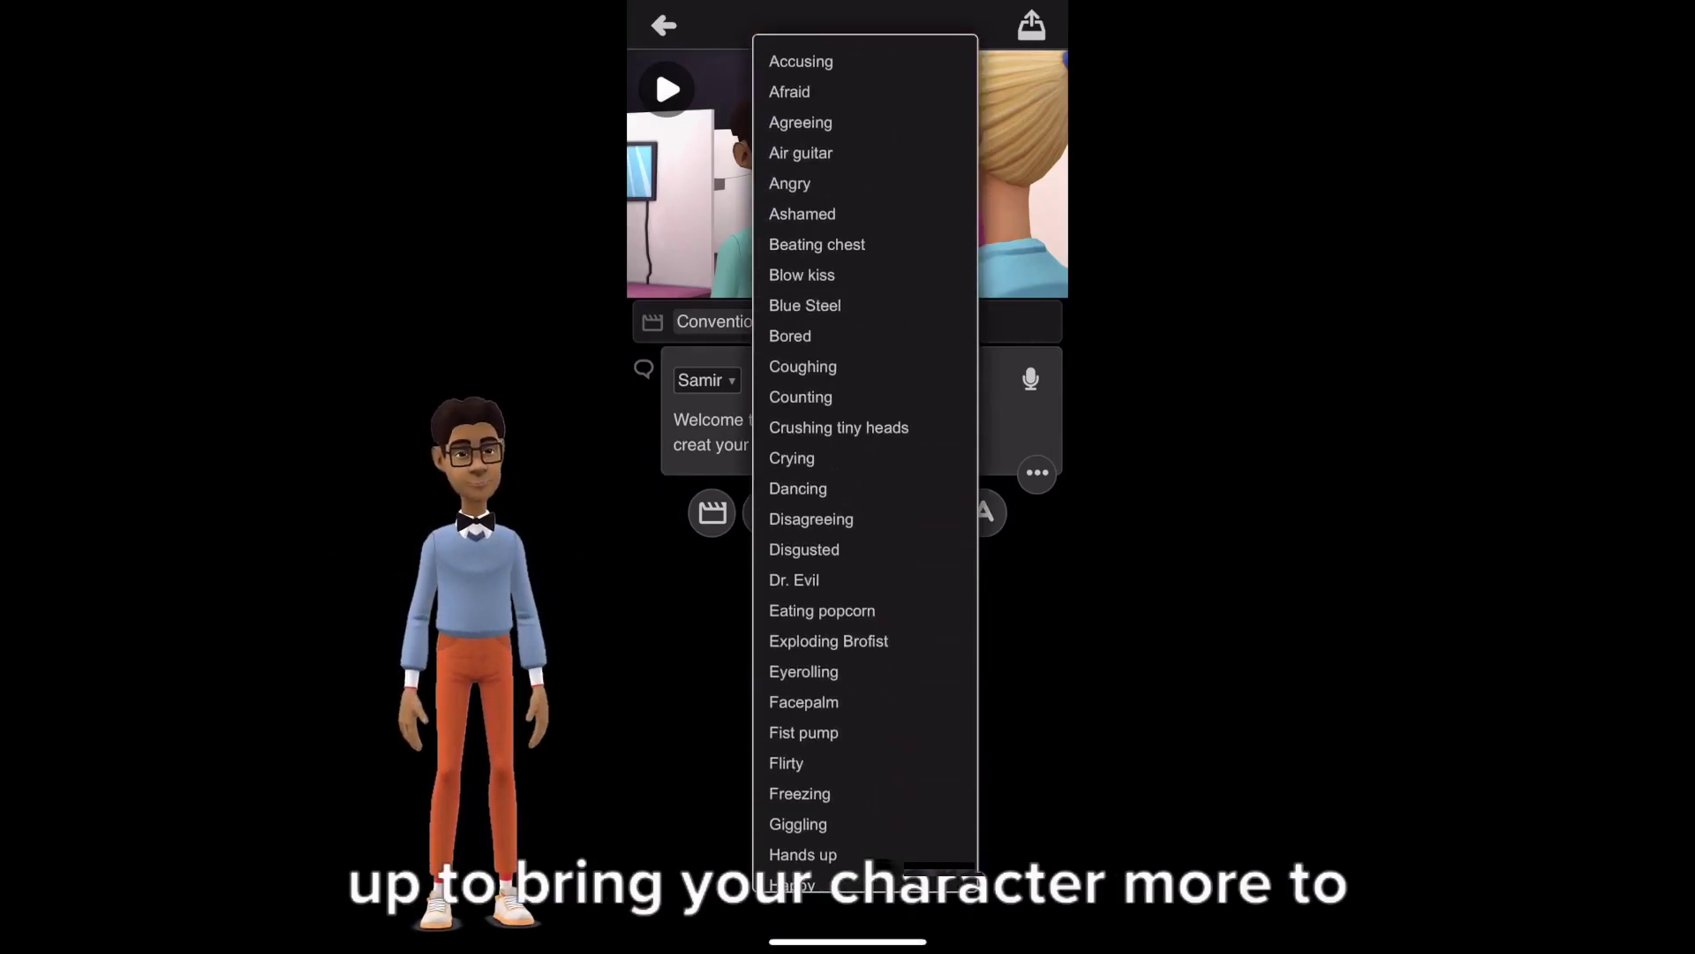
click(799, 415)
click(788, 379)
scroll(866, 464, down, 5)
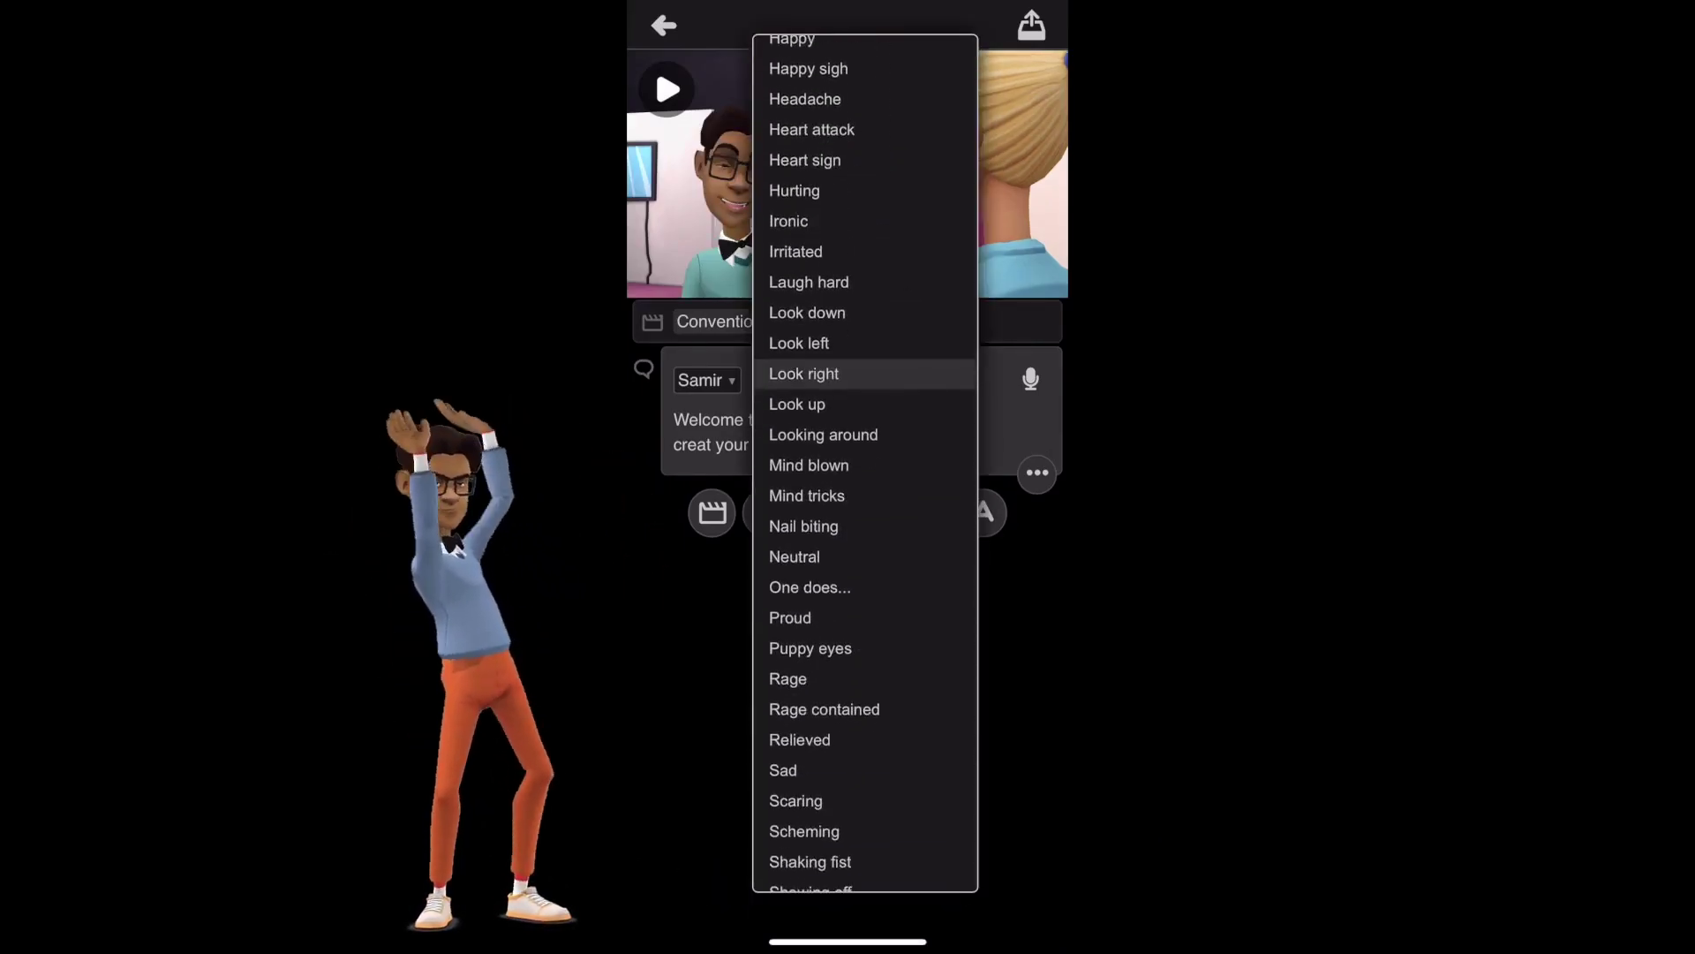
scroll(865, 463, down, 5)
scroll(865, 465, down, 3)
scroll(866, 530, down, 2)
click(791, 622)
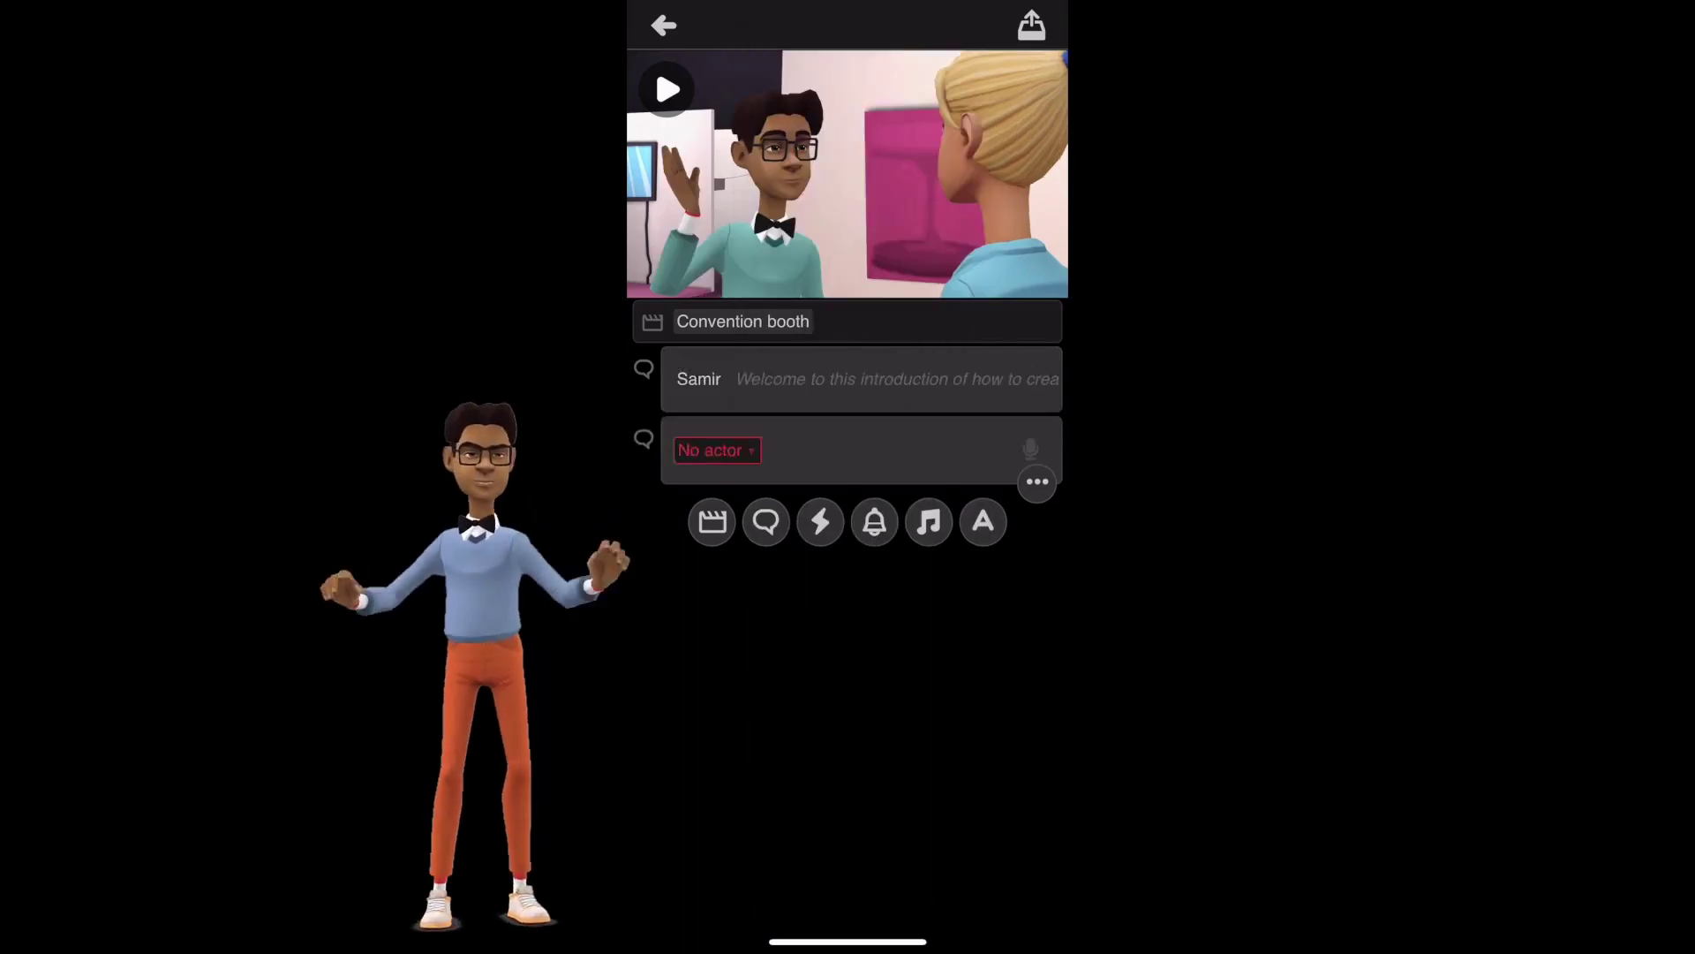
click(767, 513)
text(going to be)
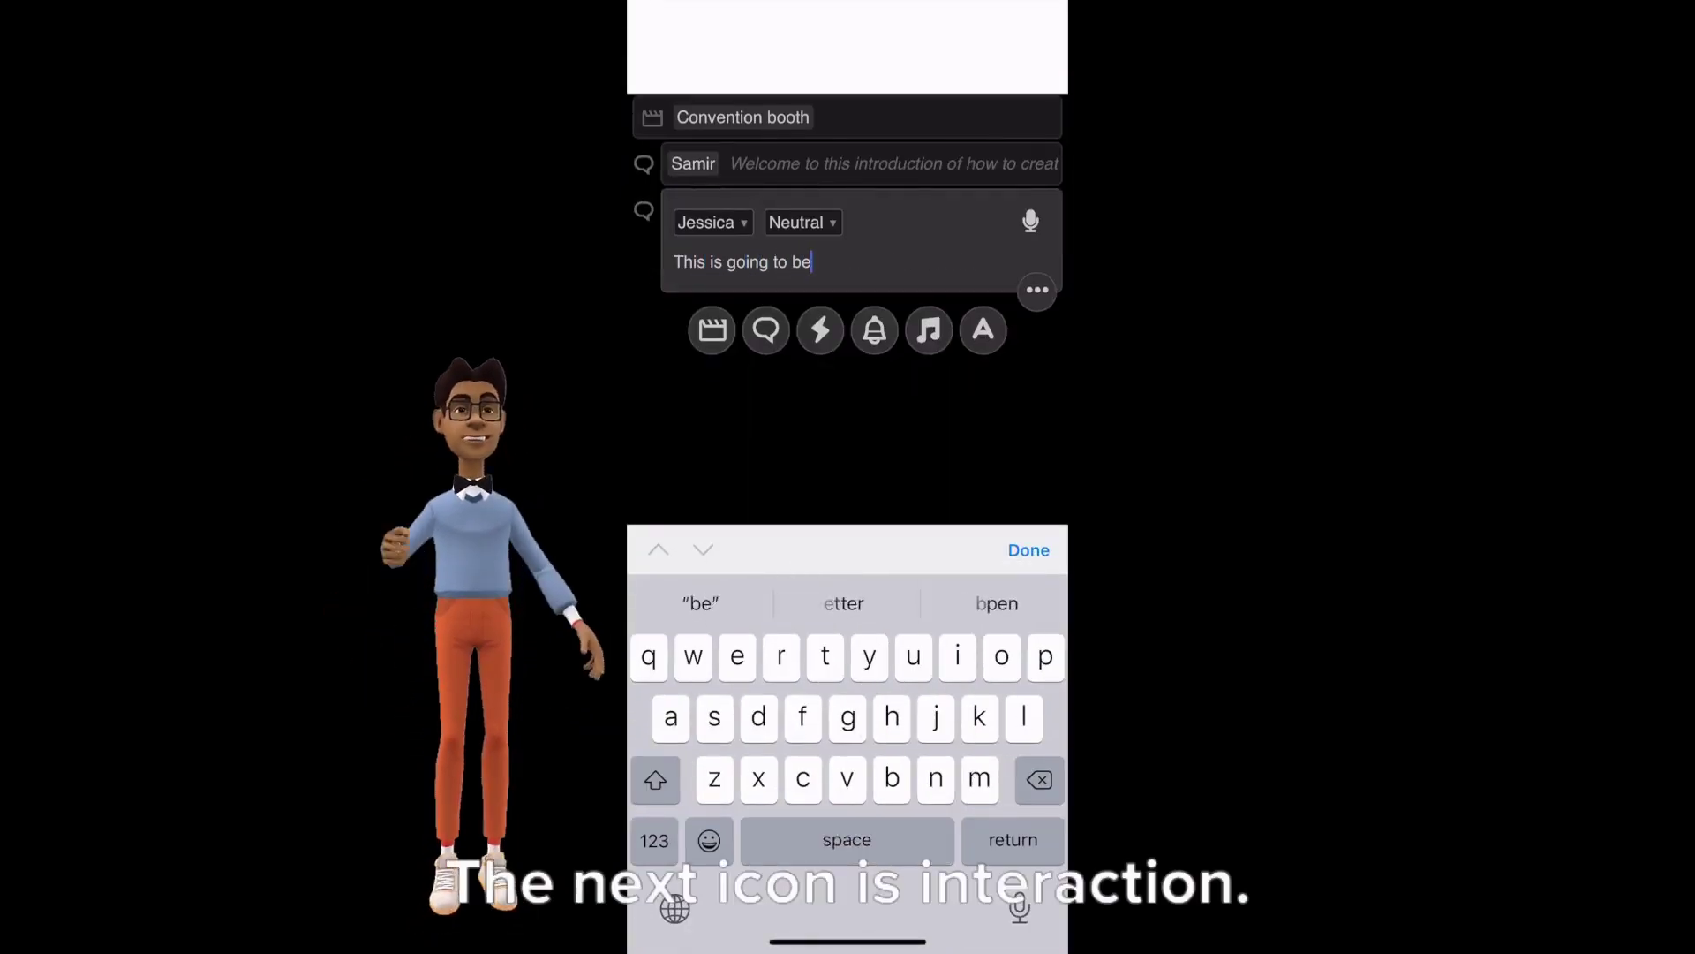
text( so much fun!)
- Finish Jessica's 'This is going to be so much fun!' line and add a character interaction
click(1029, 548)
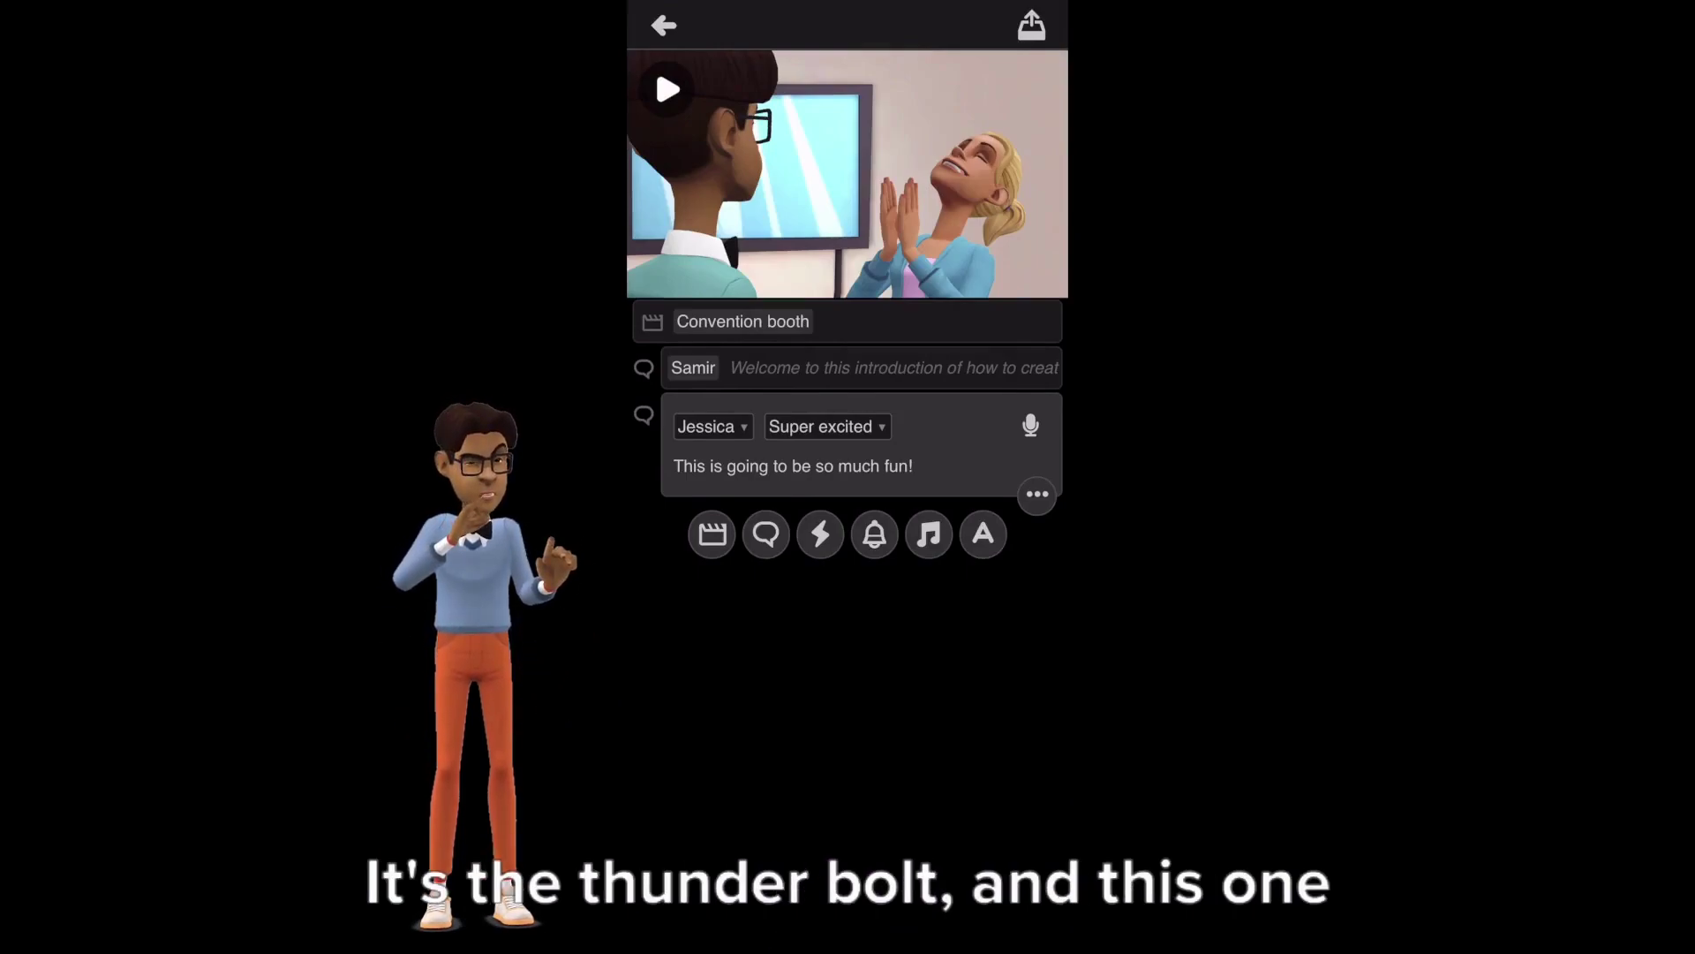
click(820, 533)
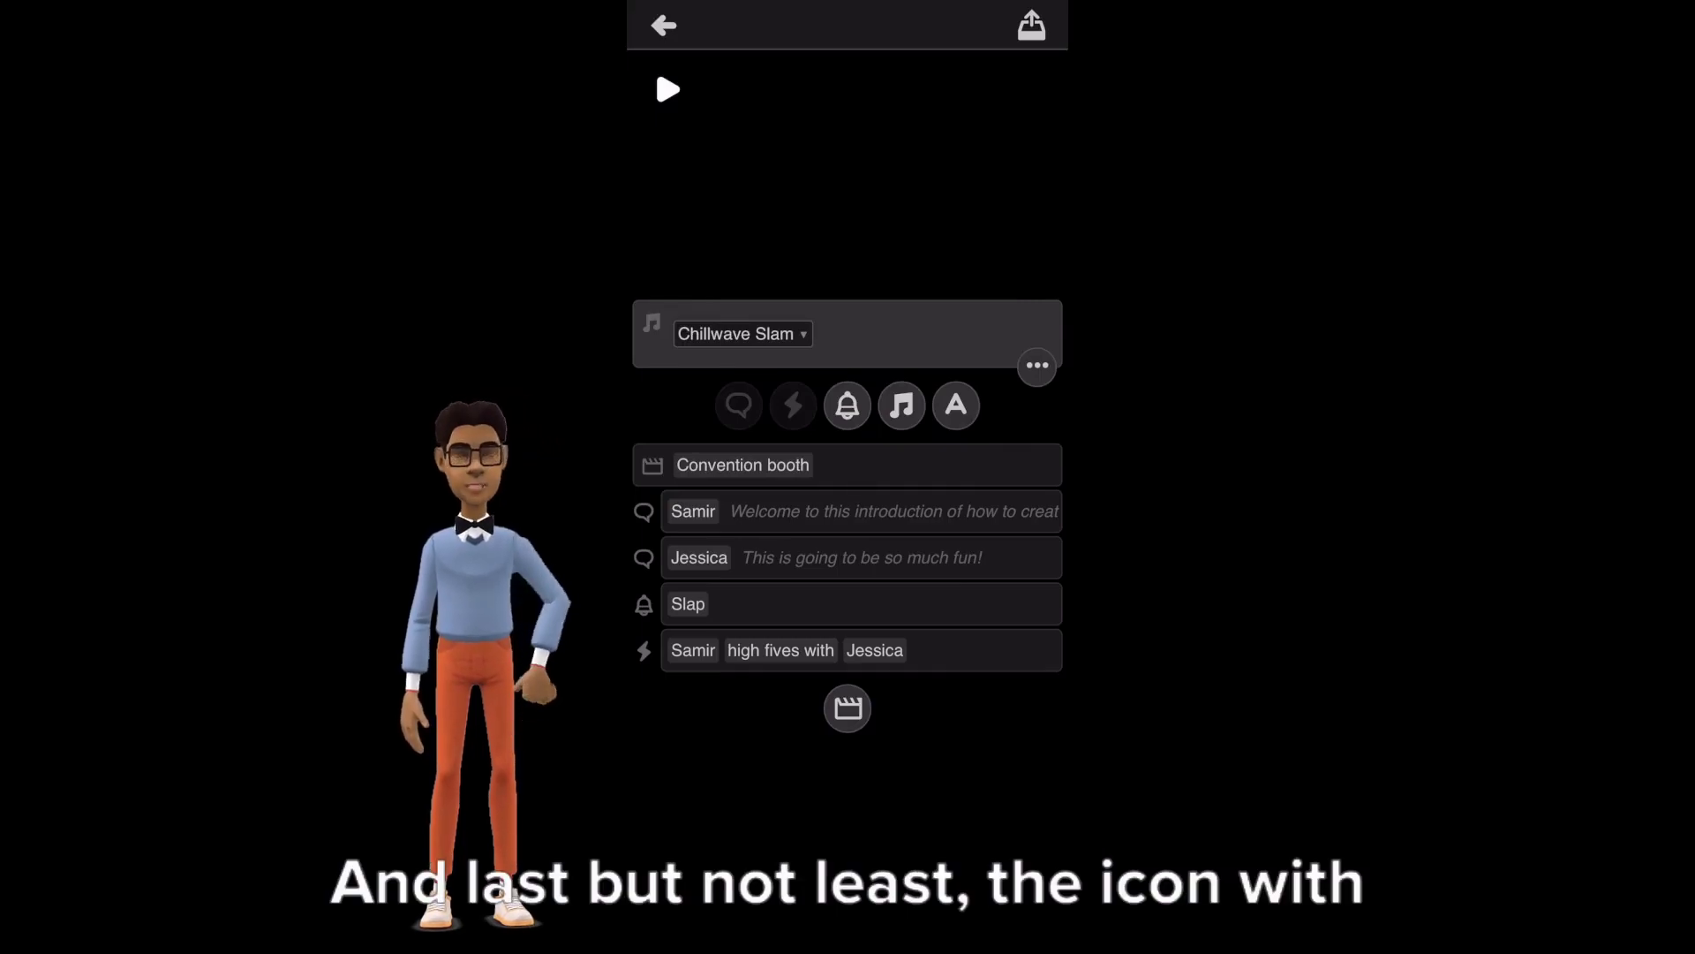
- Add a text plate reading 'This is my first video' and finish editing it
click(983, 638)
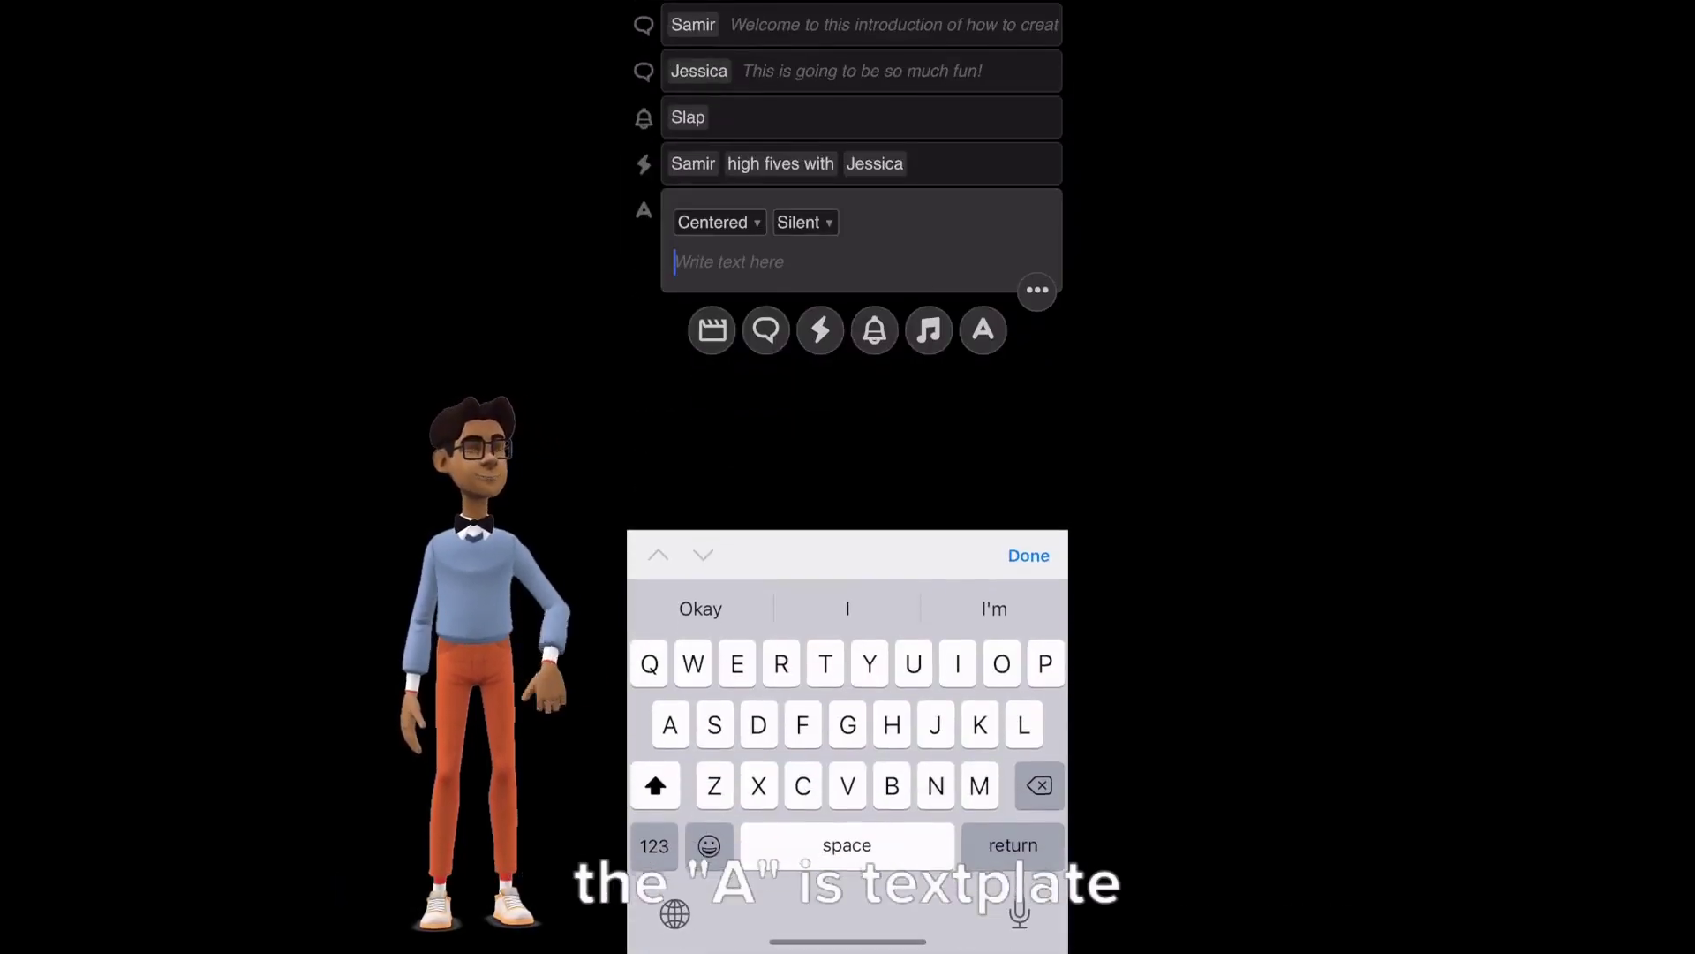
text(This is my first video)
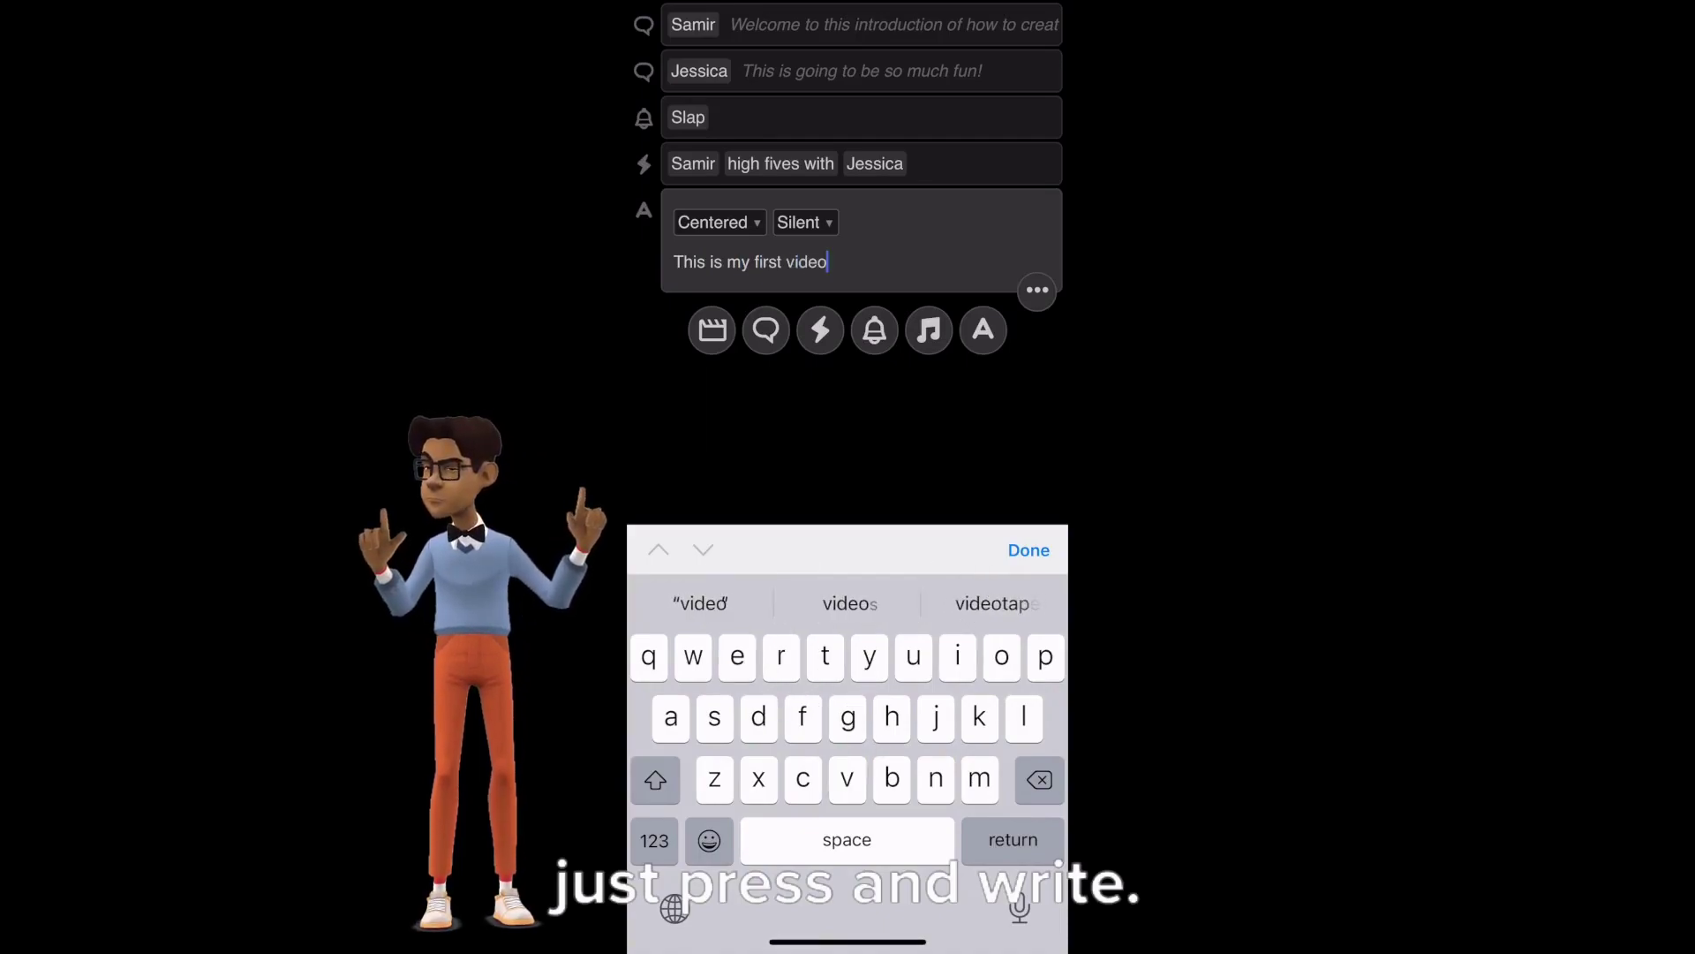
key(Escape)
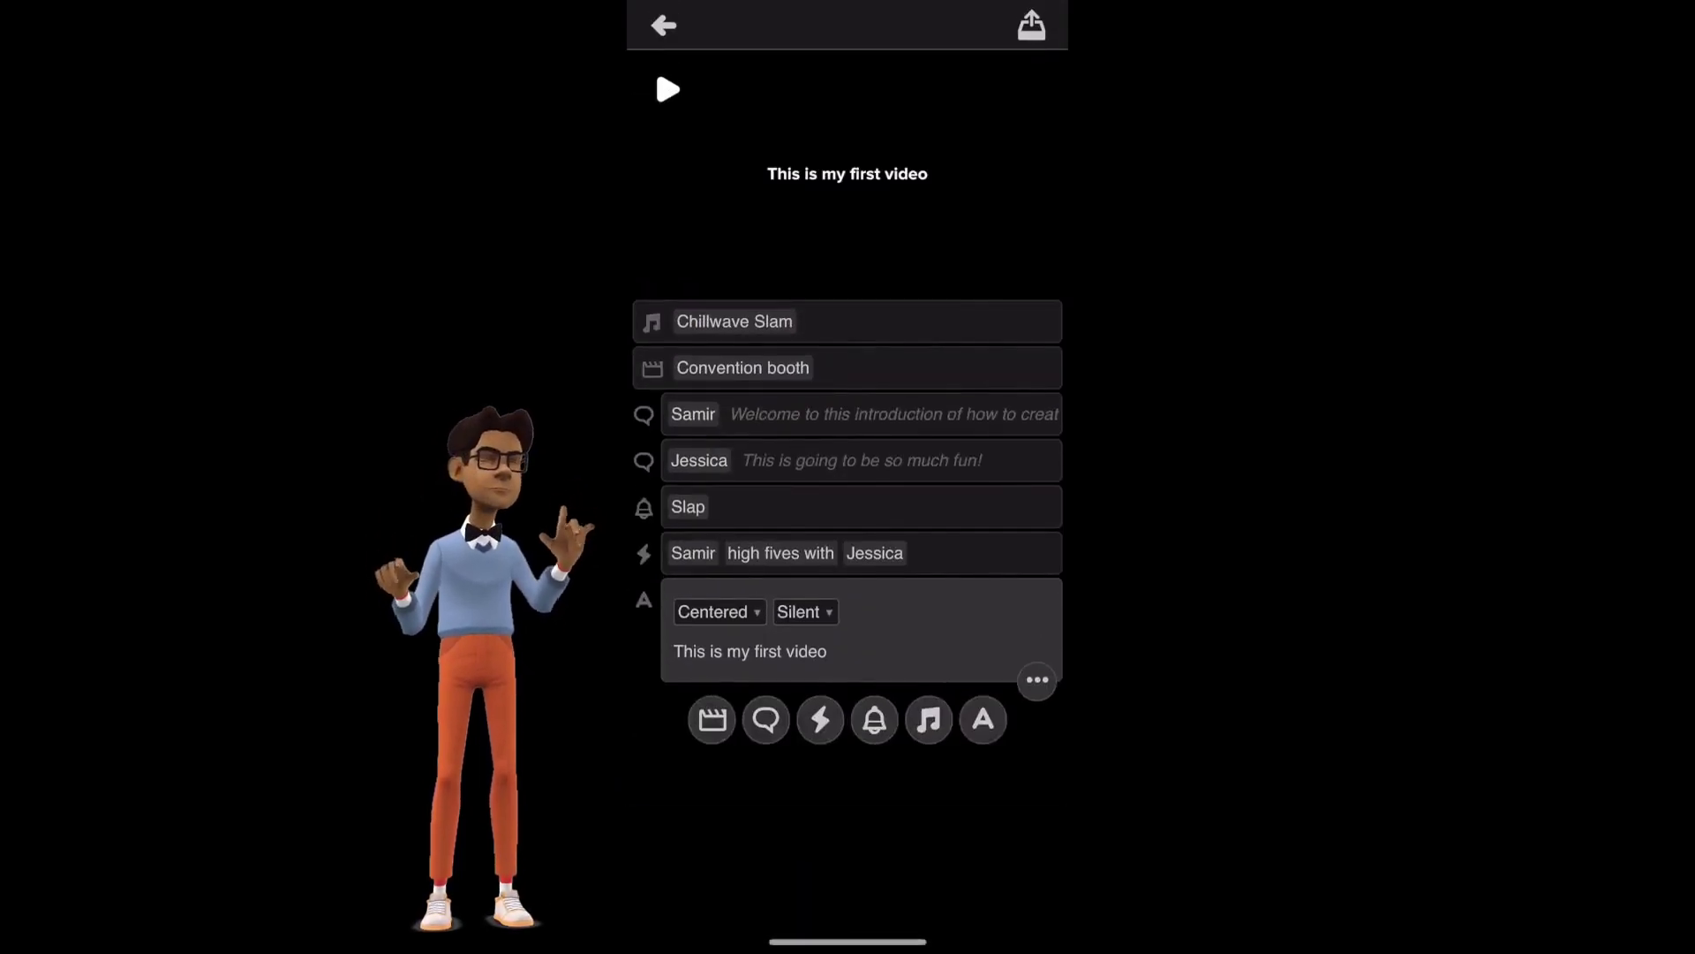
- Move the text plate to the top of the script and render the video
drag(861, 629, 861, 397)
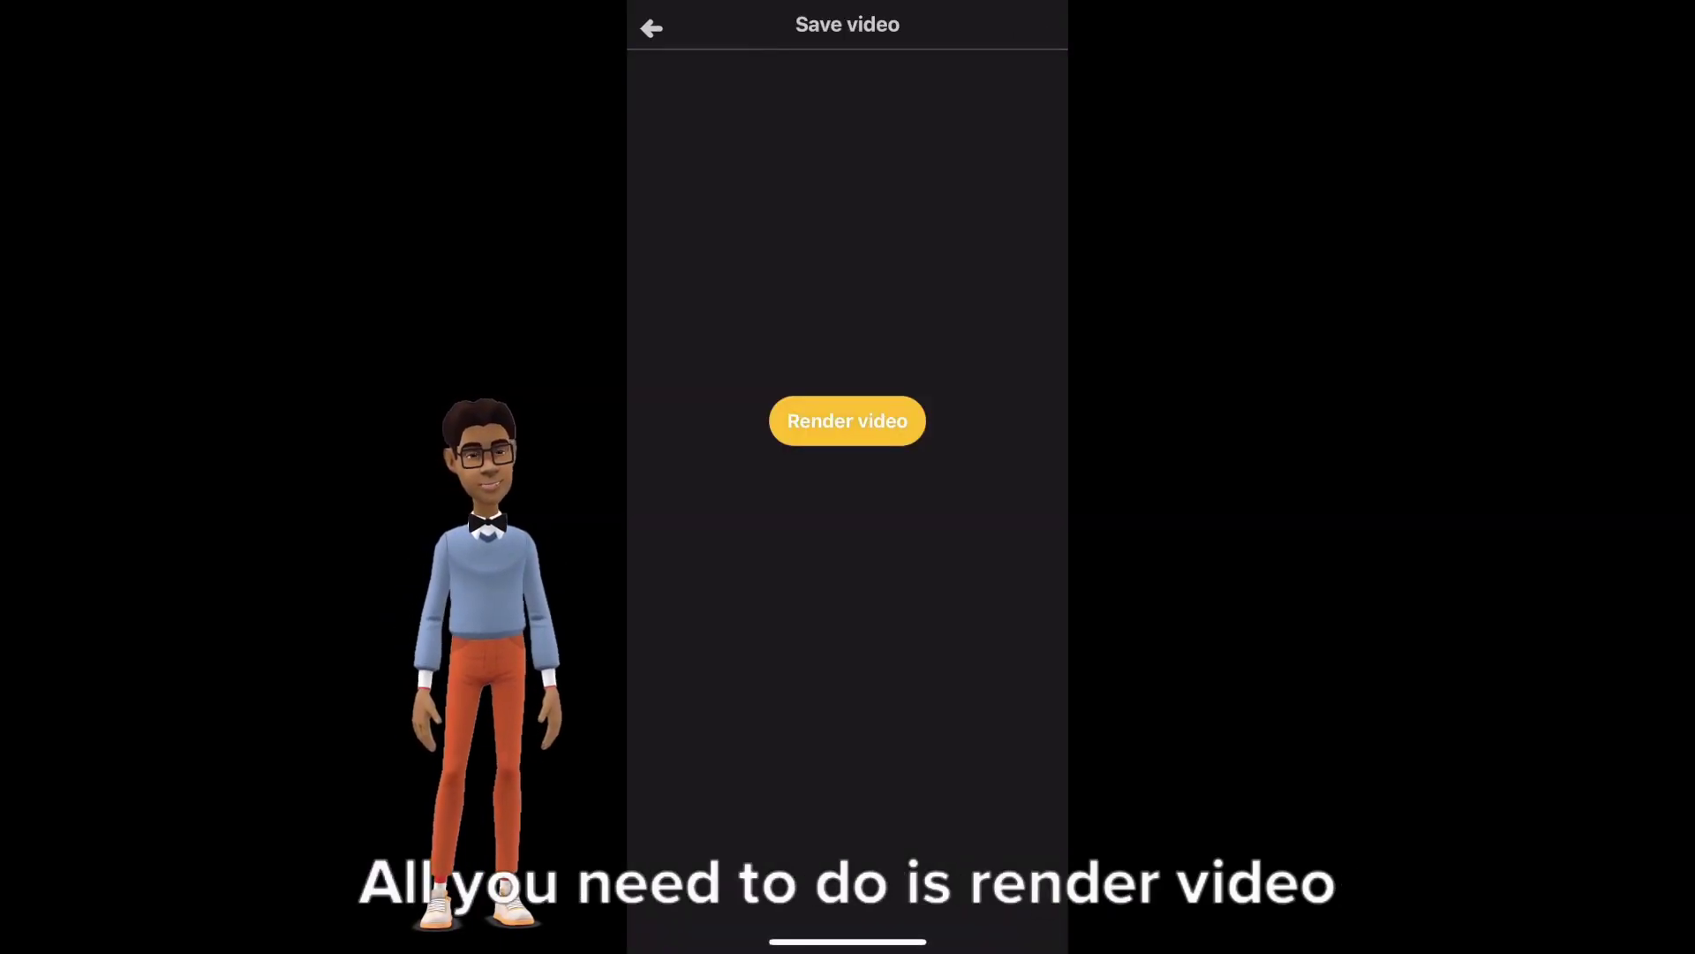
click(847, 419)
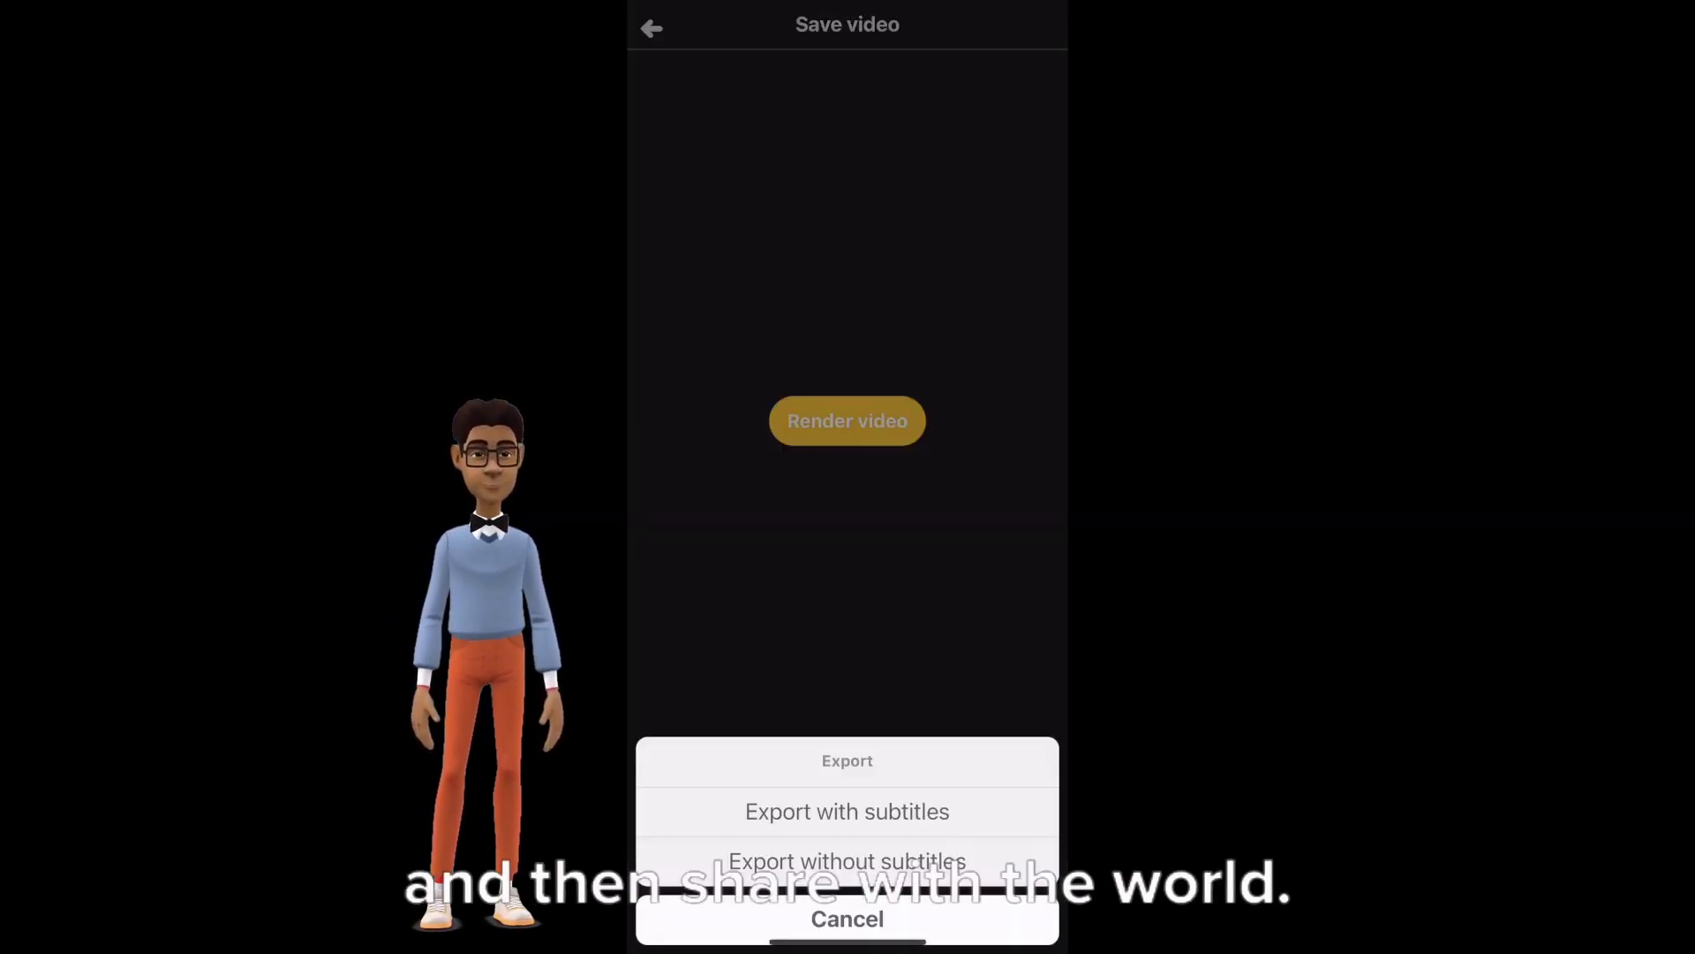